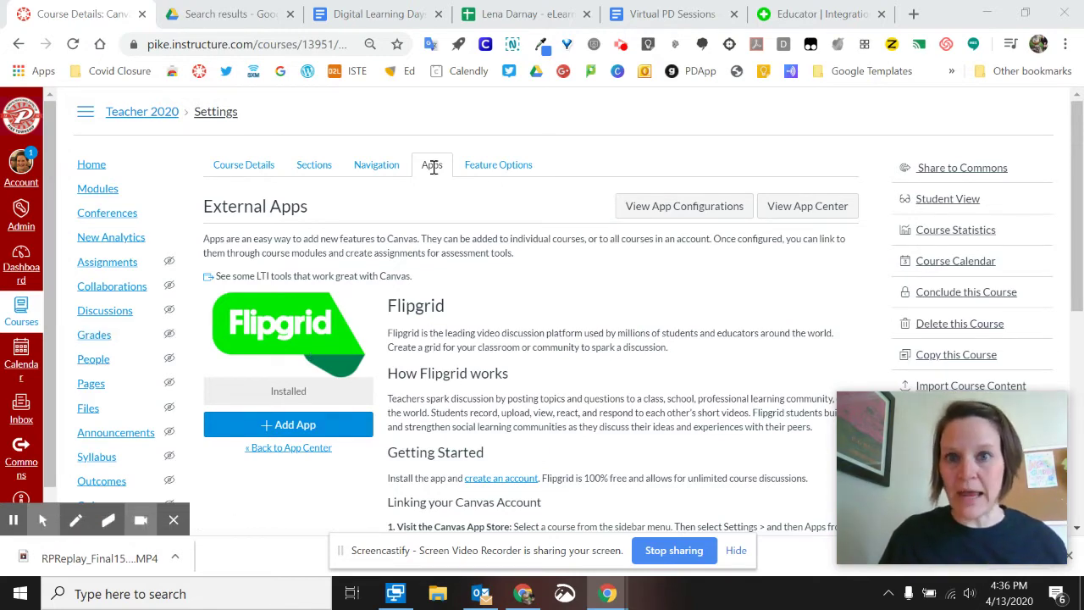
Check the Flipgrid integration's key and shared secret, then return to the Canvas course settings
{"action": "left_click", "coordinate": [813, 13]}
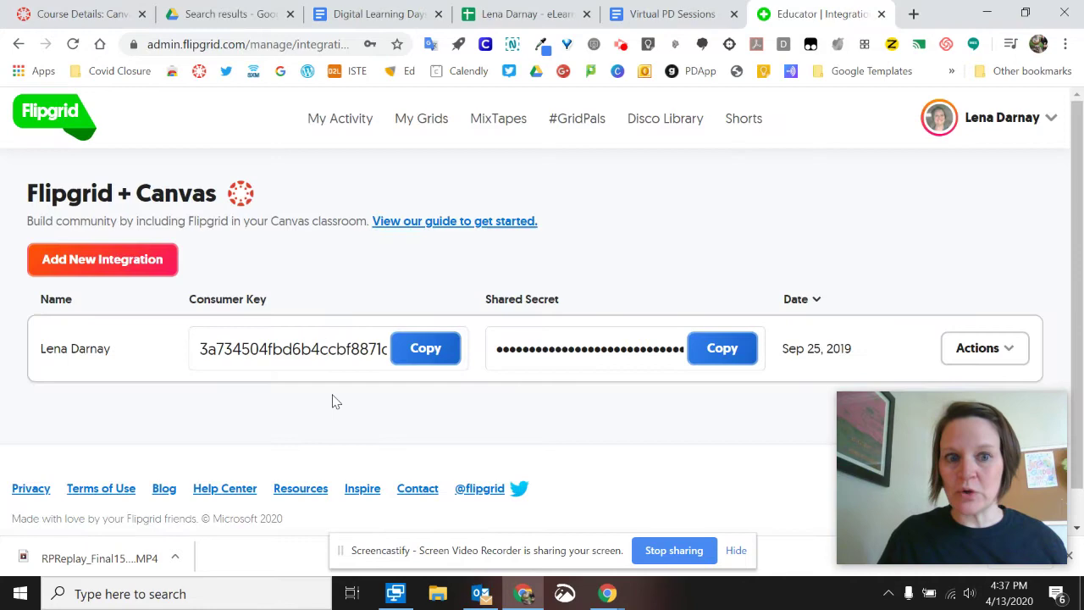
{"action": "left_click", "coordinate": [584, 348]}
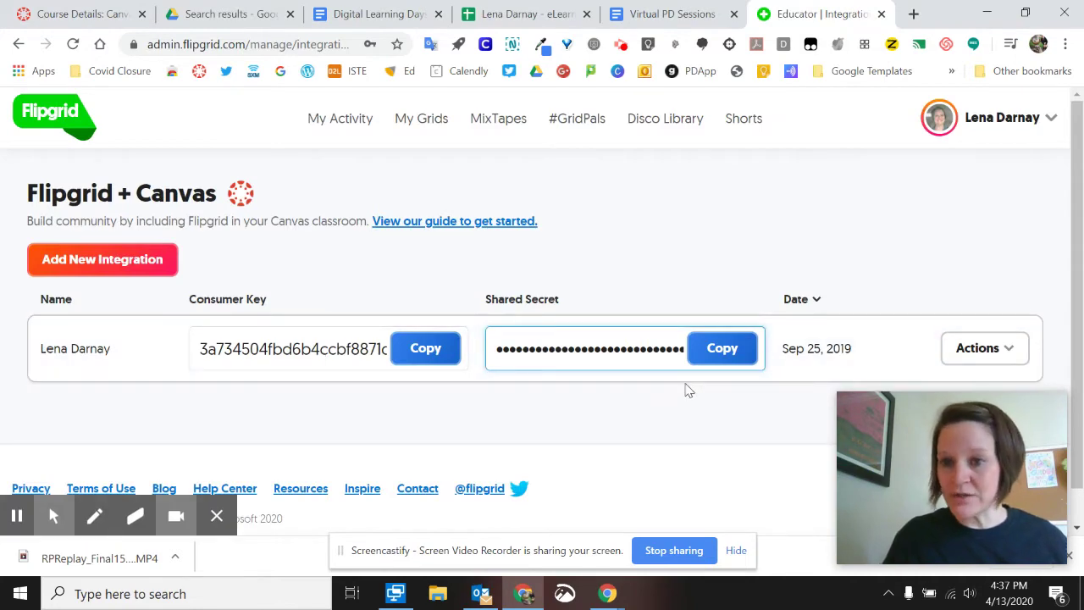
{"action": "left_click", "coordinate": [96, 17]}
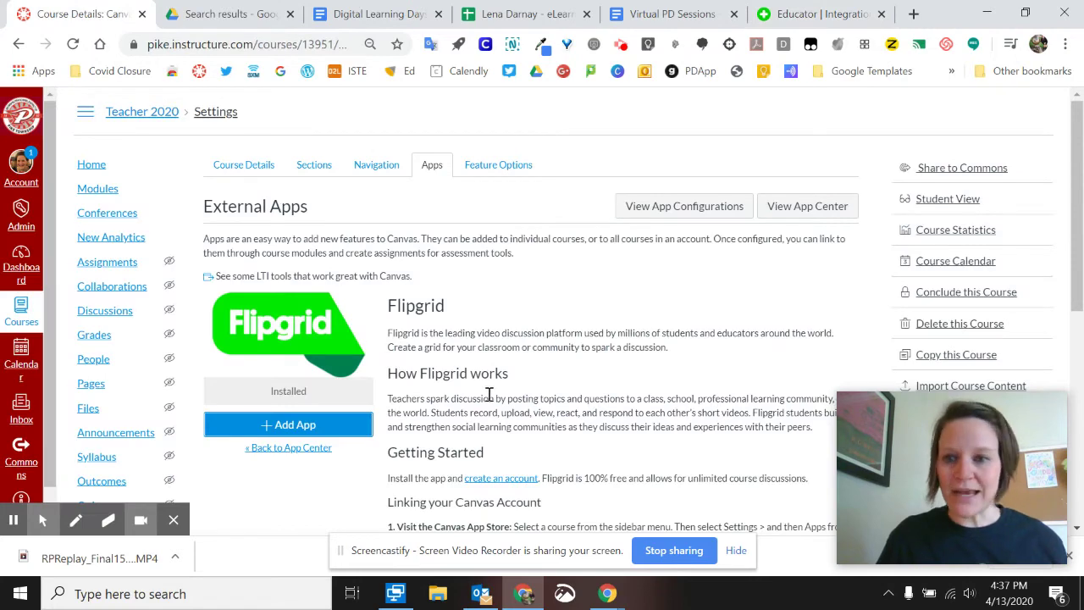
{"action": "scroll", "coordinate": [489, 396], "scroll_direction": "down", "scroll_amount": 2}
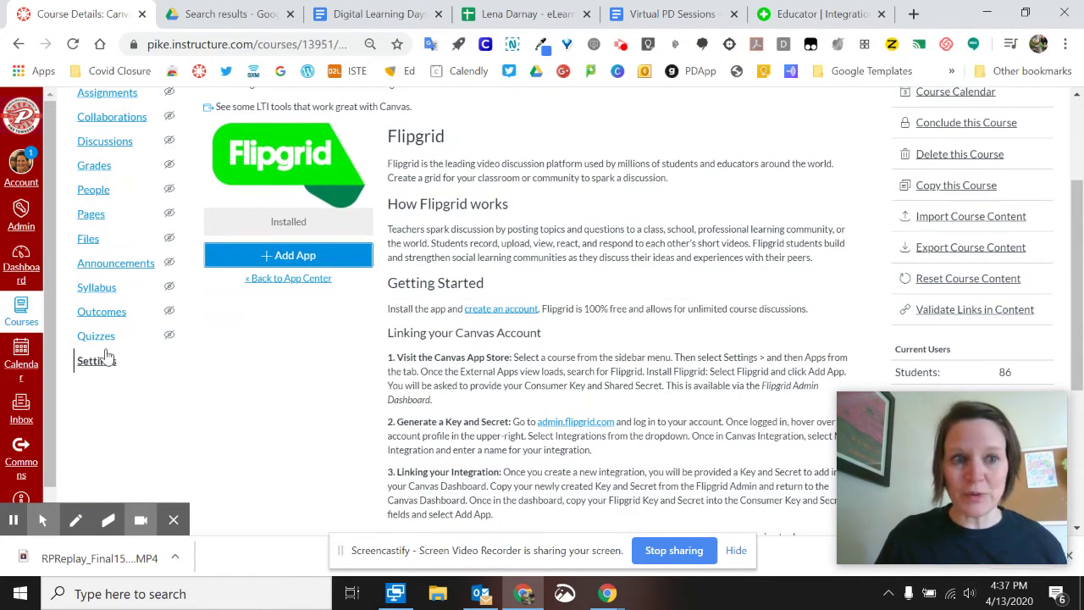
{"action": "scroll", "coordinate": [108, 359], "scroll_direction": "up", "scroll_amount": 2}
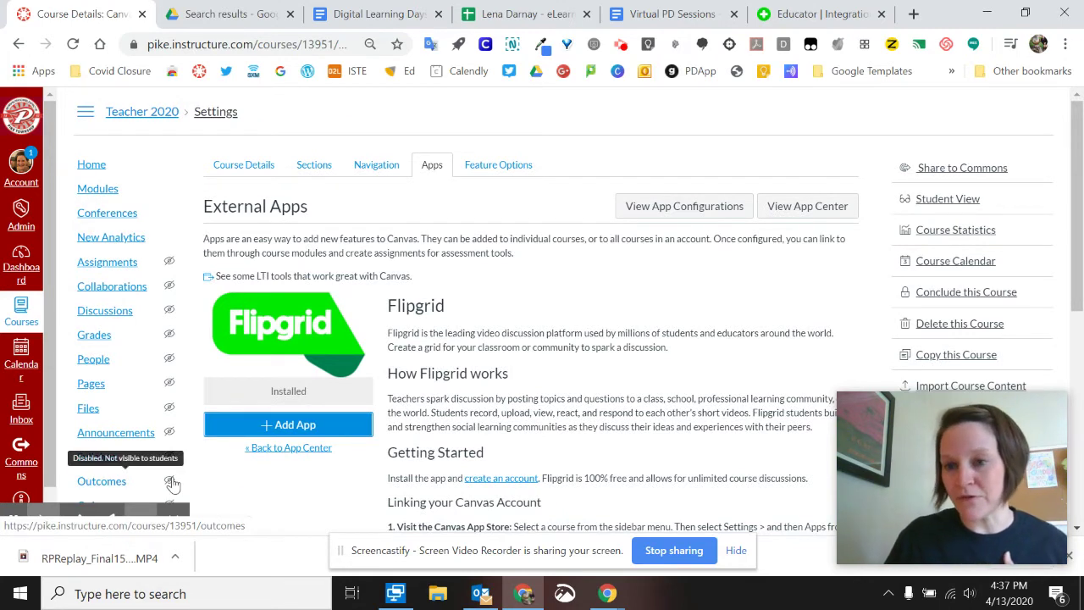
Add a new assignment named 'FlipGrid Introductions' to the Canvas Basics module
{"action": "left_click", "coordinate": [102, 195]}
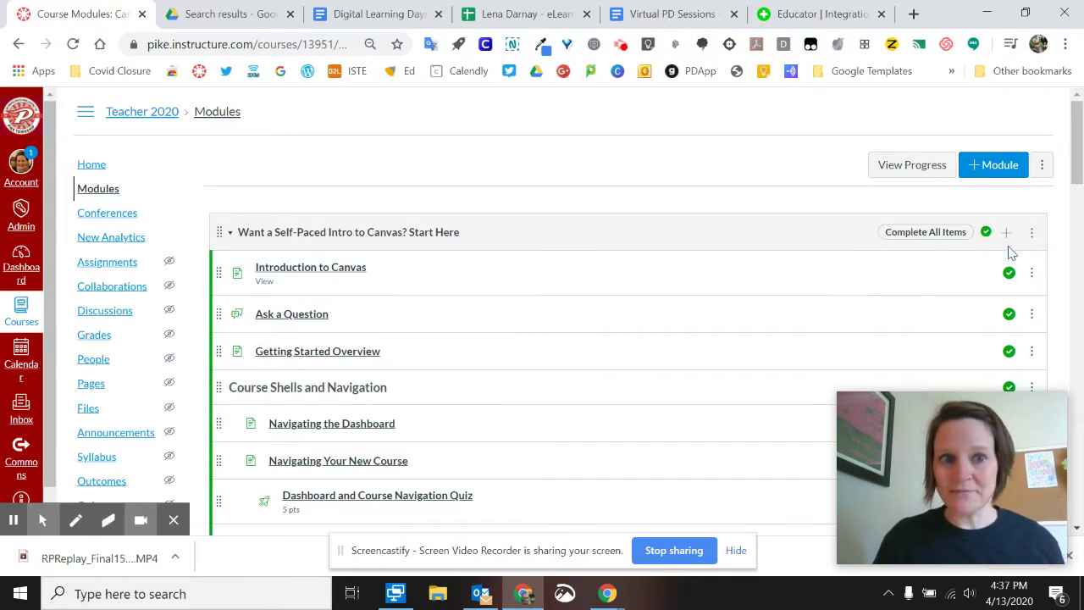
{"action": "scroll", "coordinate": [972, 273], "scroll_direction": "down", "scroll_amount": 10}
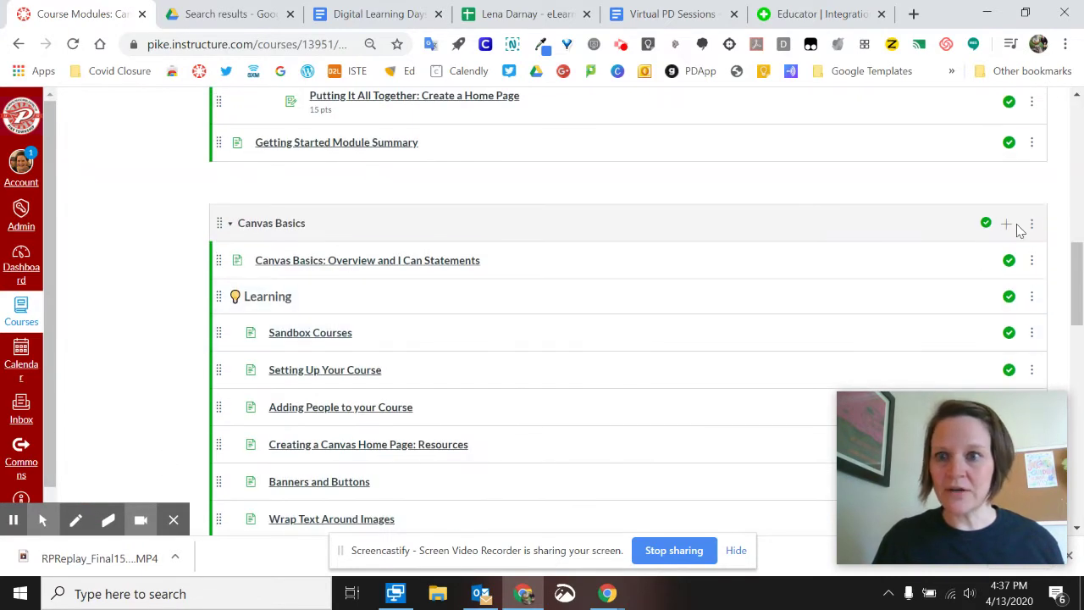
{"action": "left_click", "coordinate": [1007, 225]}
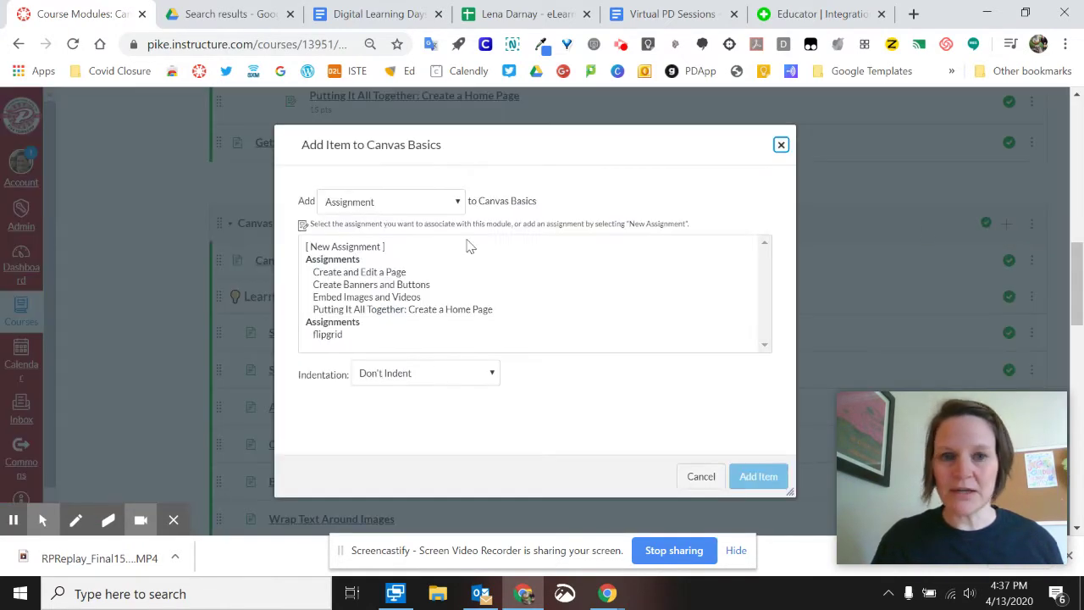
{"action": "left_click", "coordinate": [373, 249]}
{"action": "left_click", "coordinate": [404, 378]}
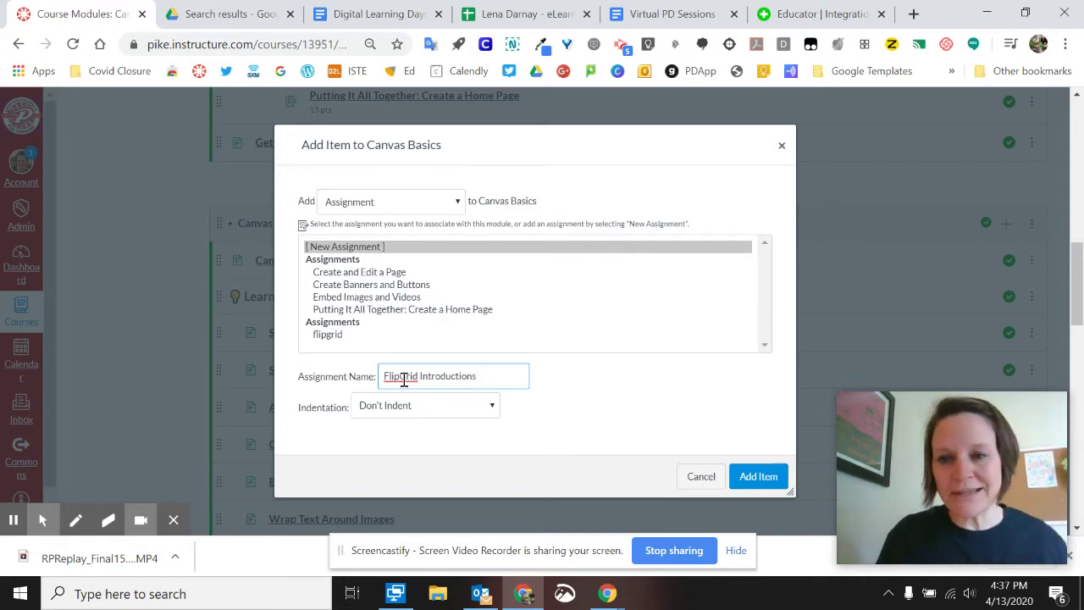
{"action": "left_click", "coordinate": [758, 476]}
{"action": "scroll", "coordinate": [581, 331], "scroll_direction": "down", "scroll_amount": 8}
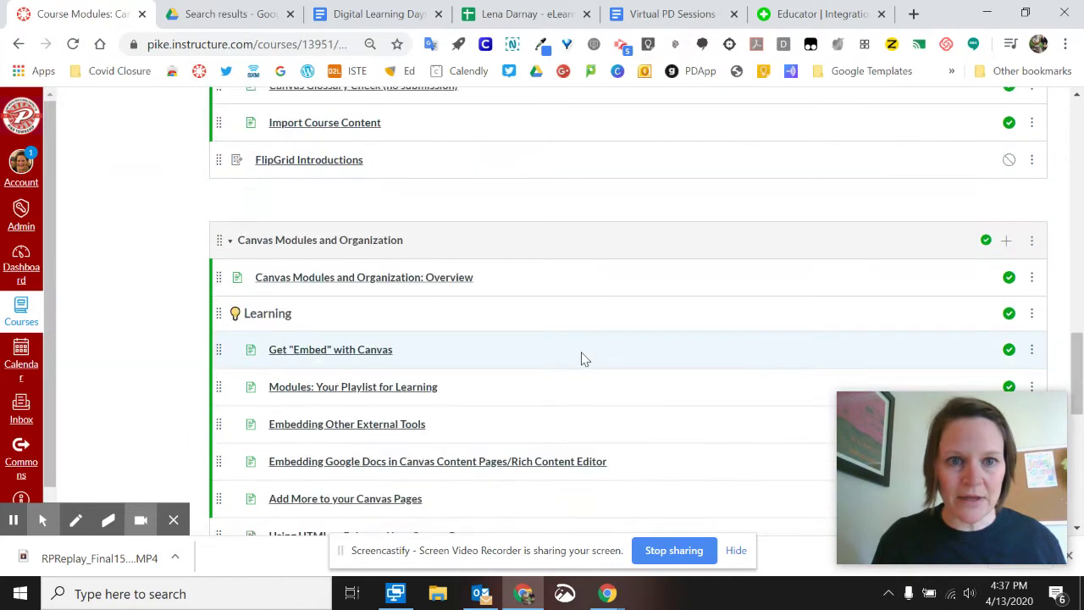
{"action": "scroll", "coordinate": [581, 356], "scroll_direction": "up", "scroll_amount": 2}
Open the FlipGrid Introductions assignment for editing and give it the description 'How to do this.'
{"action": "left_click", "coordinate": [319, 331]}
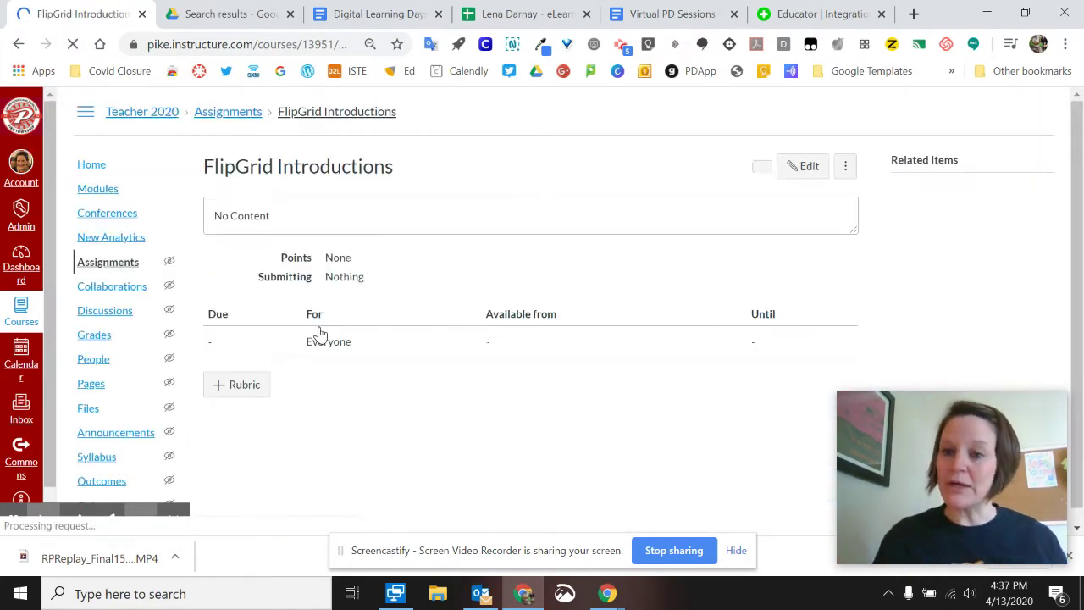
{"action": "left_click", "coordinate": [818, 173]}
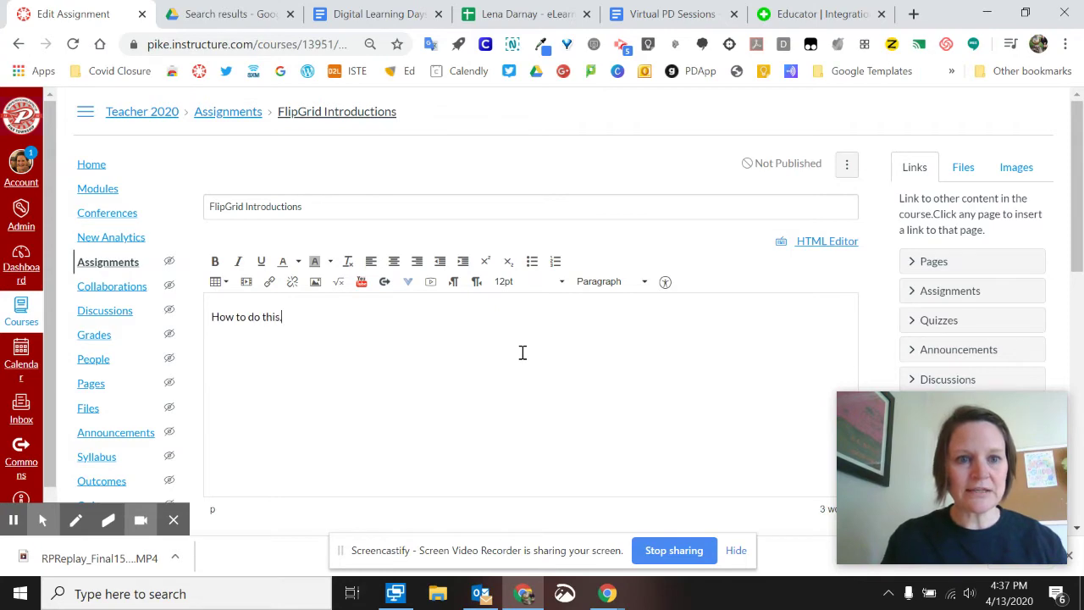
{"action": "scroll", "coordinate": [522, 352], "scroll_direction": "down", "scroll_amount": 6}
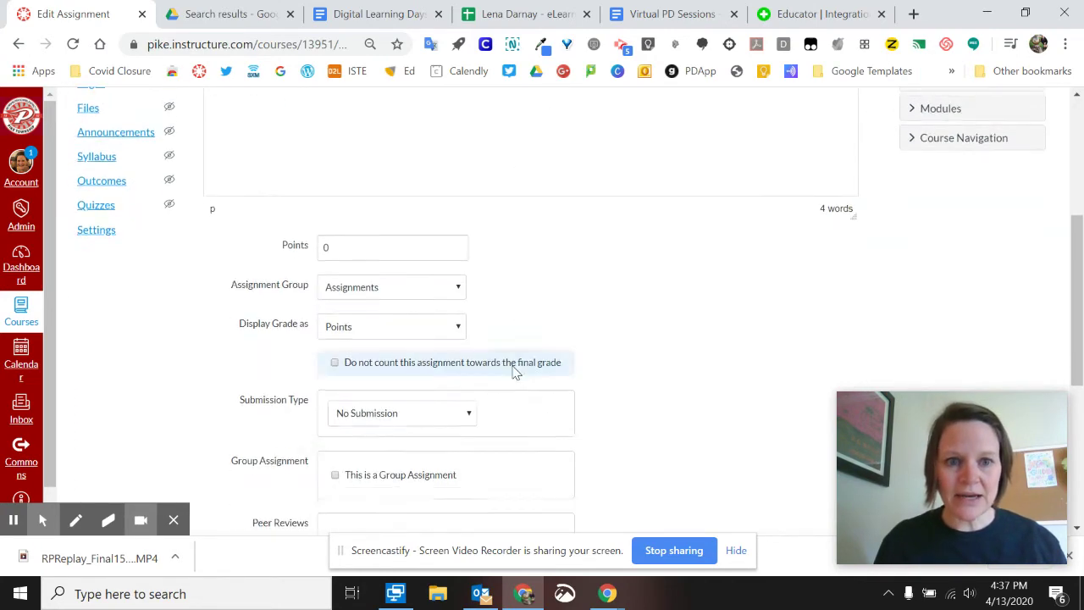
{"action": "scroll", "coordinate": [466, 373], "scroll_direction": "down", "scroll_amount": 1}
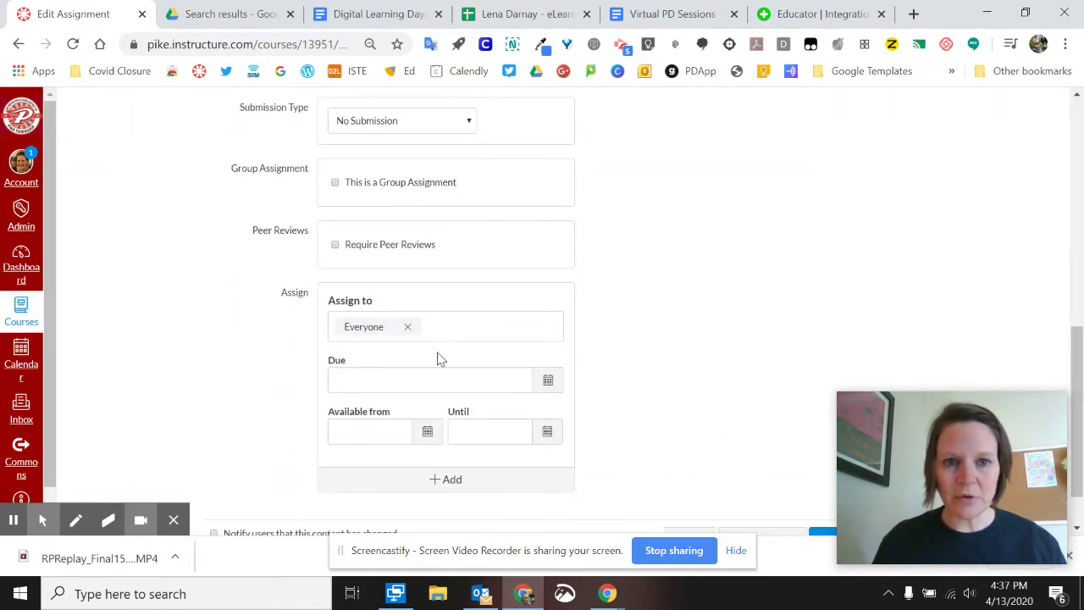
{"action": "scroll", "coordinate": [428, 274], "scroll_direction": "up", "scroll_amount": 1}
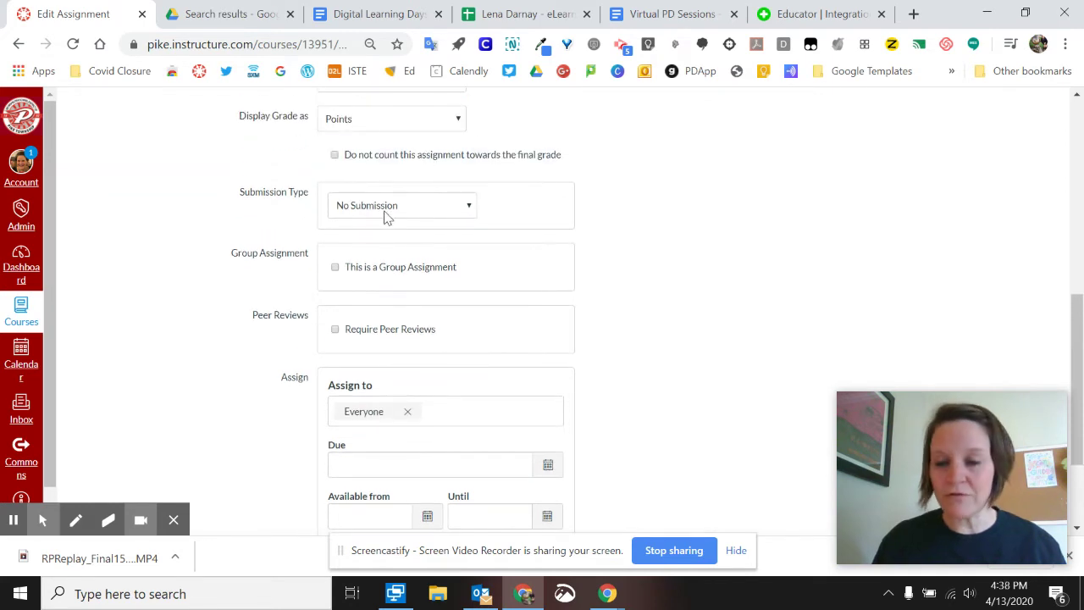
Set the submission type to External Tool and select Flipgrid as the tool
{"action": "left_click", "coordinate": [386, 211]}
{"action": "left_click", "coordinate": [398, 263]}
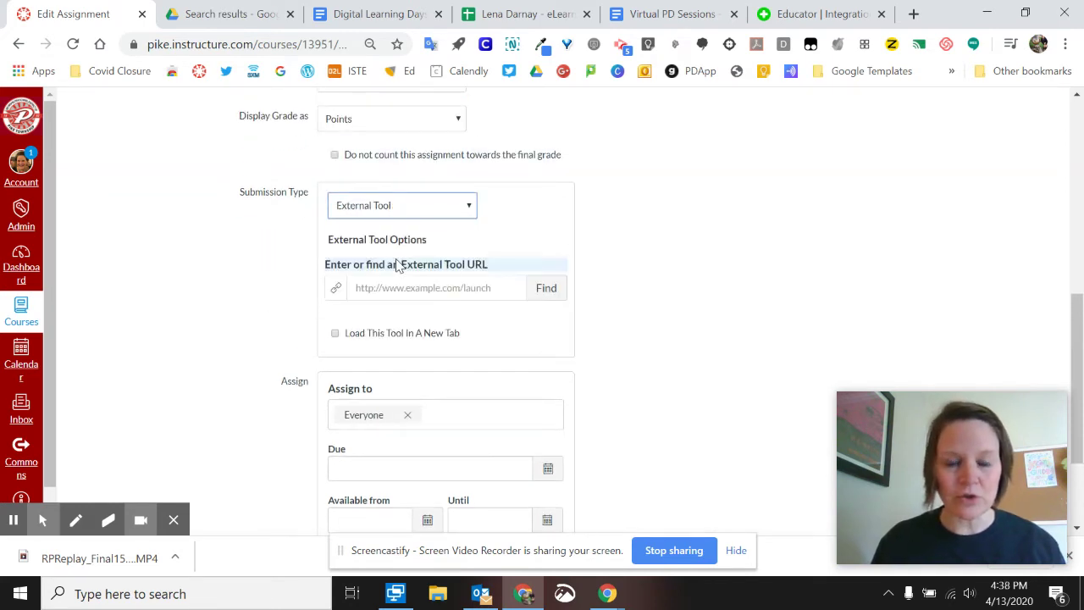
{"action": "left_click", "coordinate": [545, 290]}
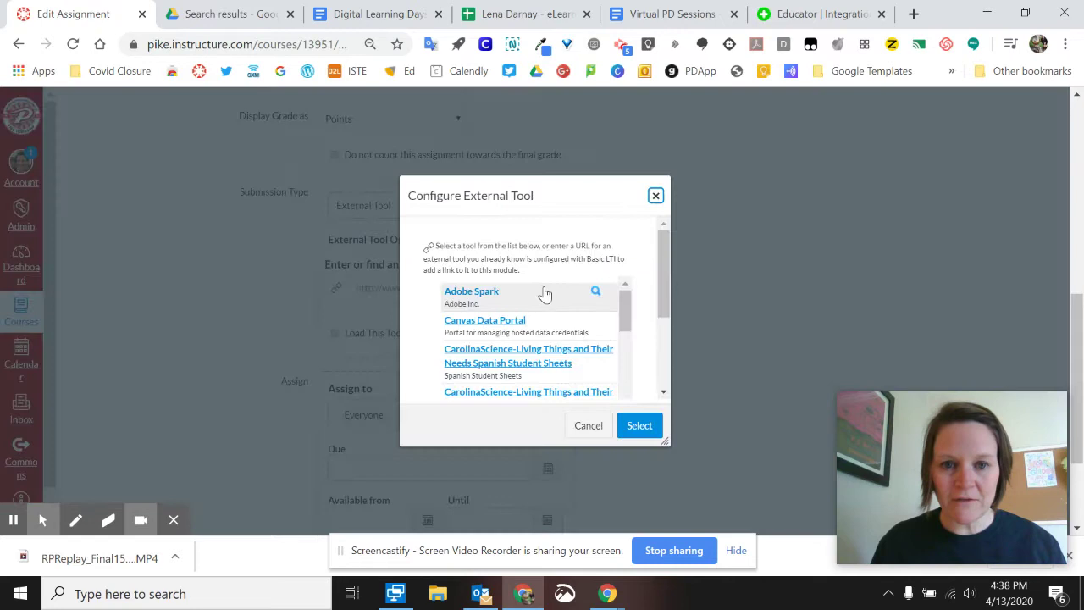
{"action": "scroll", "coordinate": [542, 312], "scroll_direction": "down", "scroll_amount": 3}
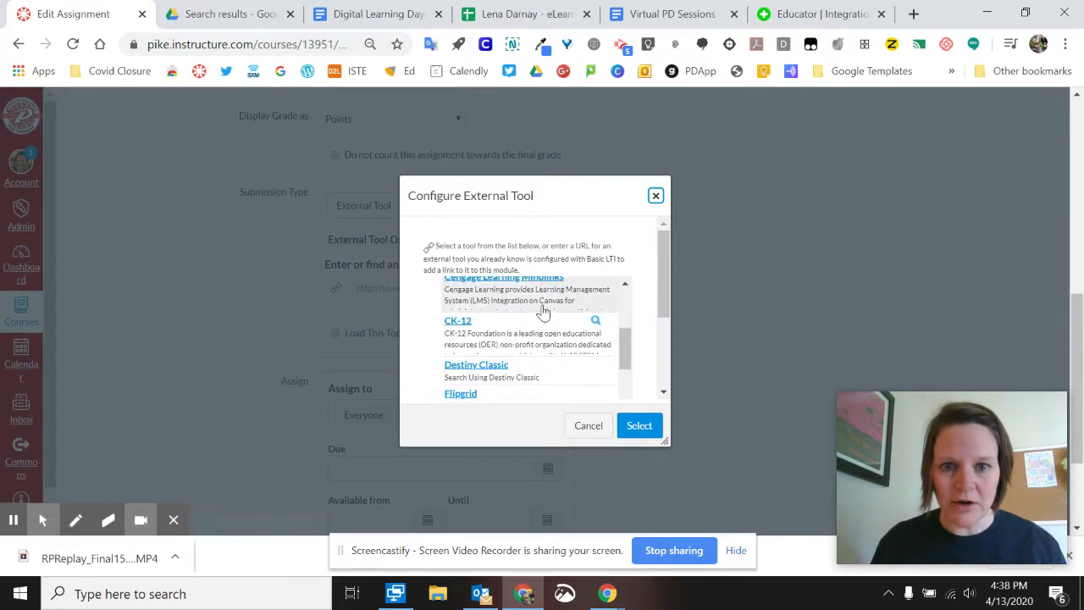
{"action": "scroll", "coordinate": [541, 312], "scroll_direction": "down", "scroll_amount": 2}
{"action": "left_click", "coordinate": [466, 313]}
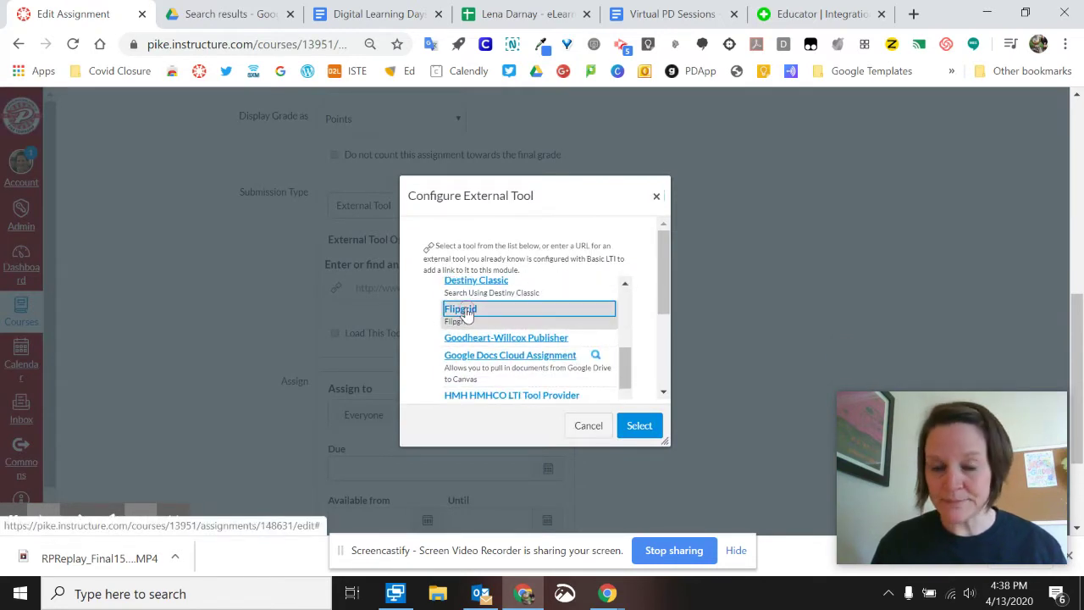
{"action": "left_click", "coordinate": [637, 426]}
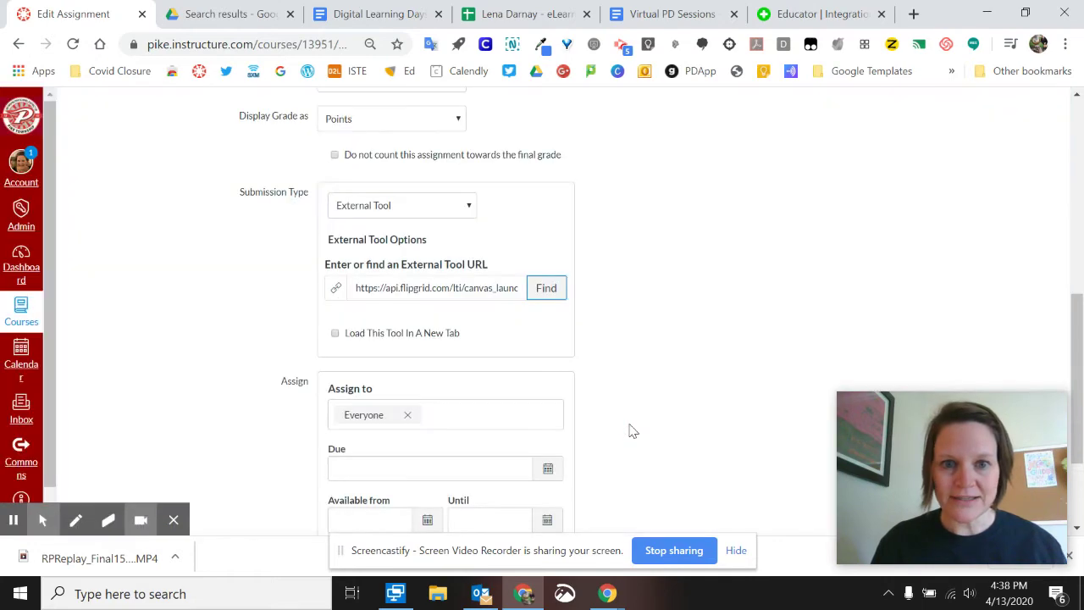
{"action": "scroll", "coordinate": [635, 391], "scroll_direction": "down", "scroll_amount": 2}
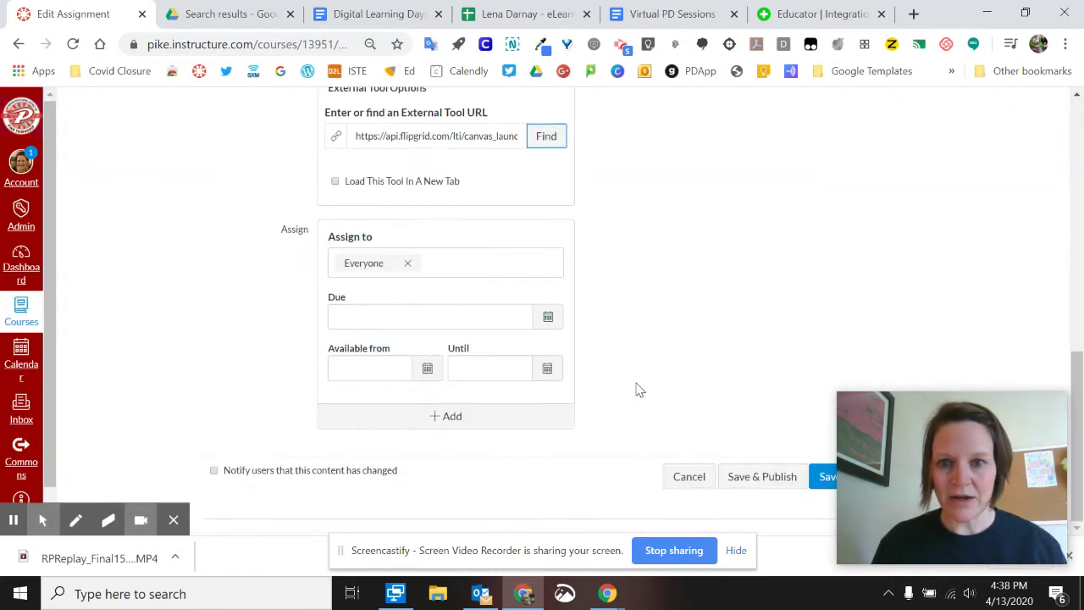
Save the assignment, create the Flipgrid course grid, and bring up the Add a Topic Focus options
{"action": "left_click", "coordinate": [817, 478]}
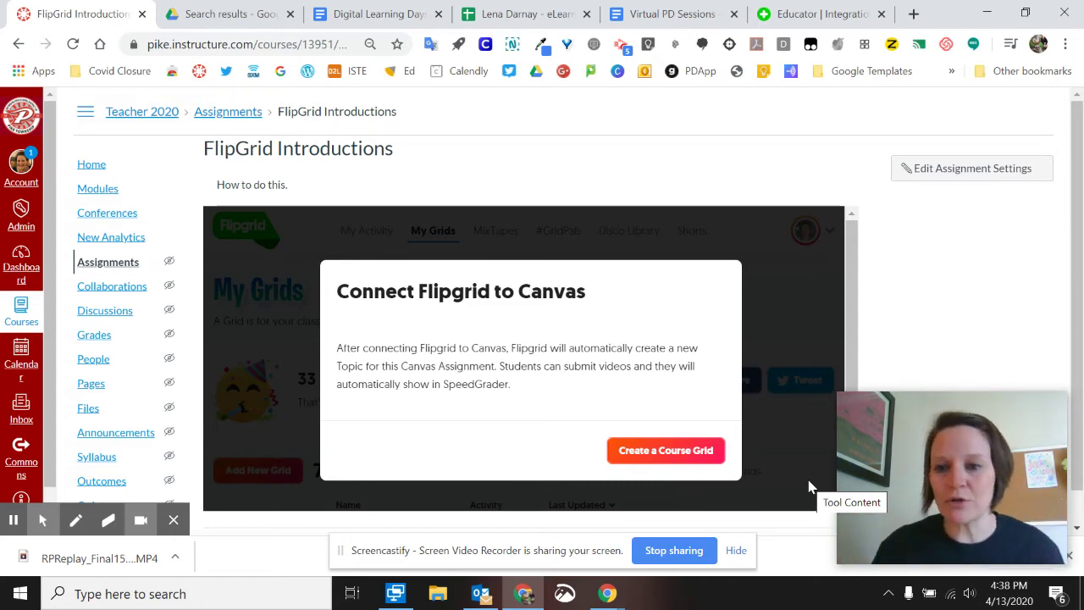
{"action": "left_click", "coordinate": [683, 453]}
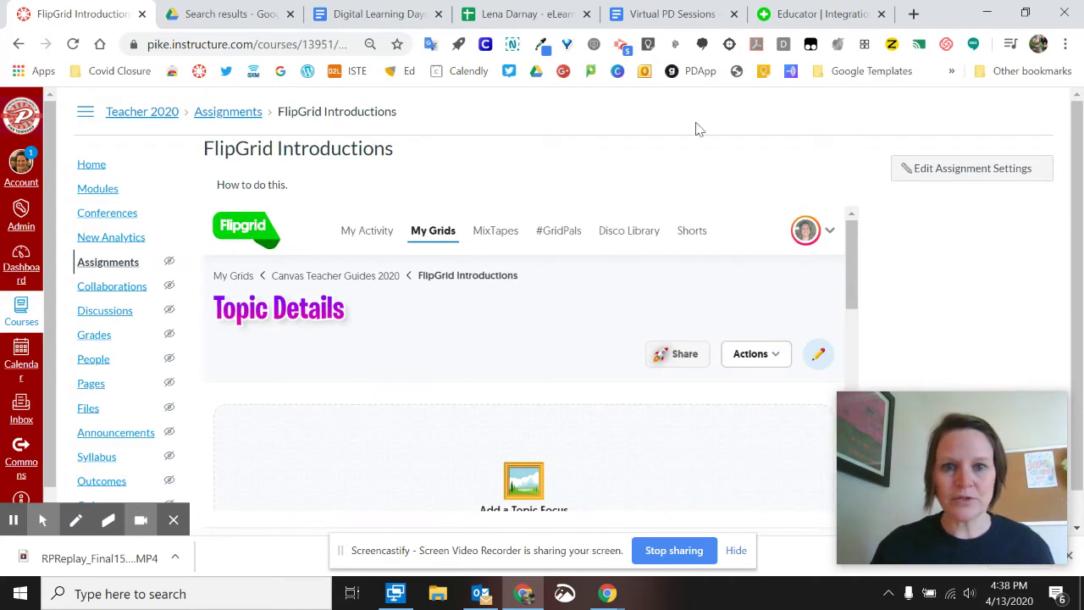
{"action": "scroll", "coordinate": [576, 302], "scroll_direction": "down", "scroll_amount": 1}
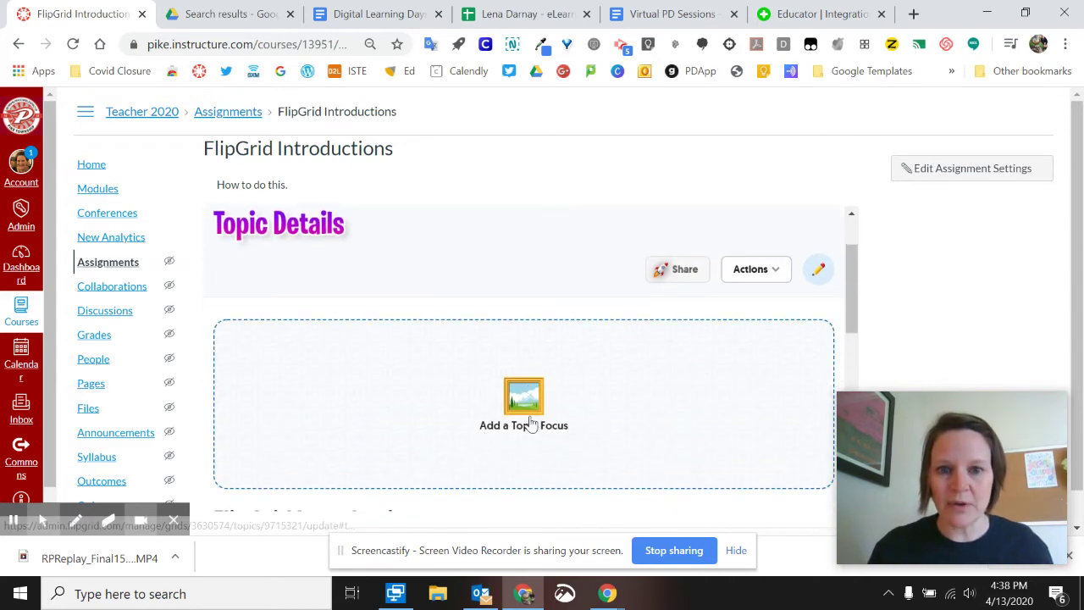
{"action": "left_click", "coordinate": [527, 388]}
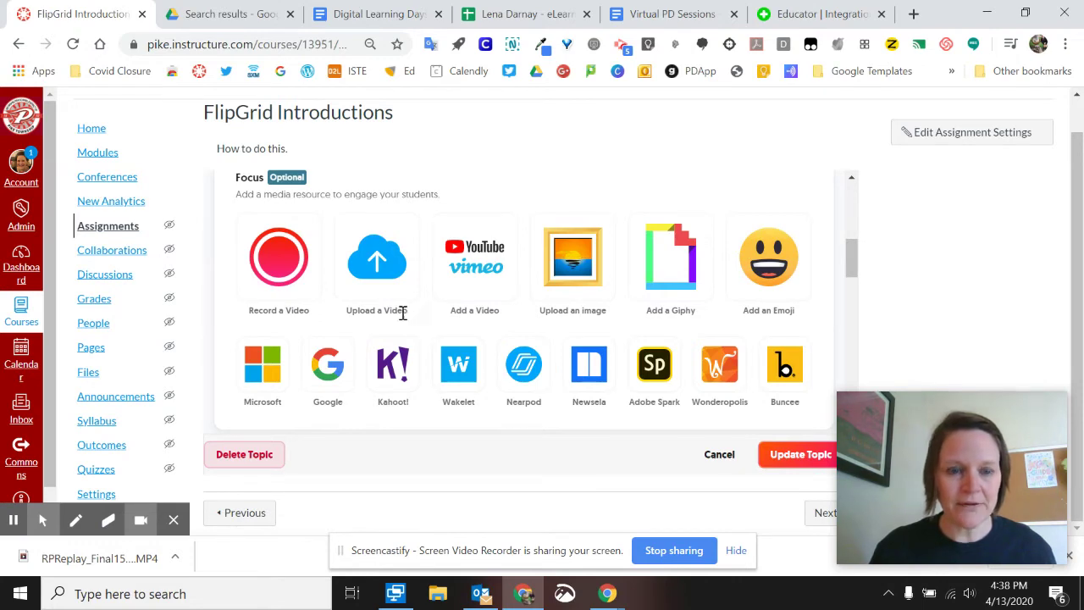
Record a webcam video as the topic's focus
{"action": "left_click", "coordinate": [276, 246]}
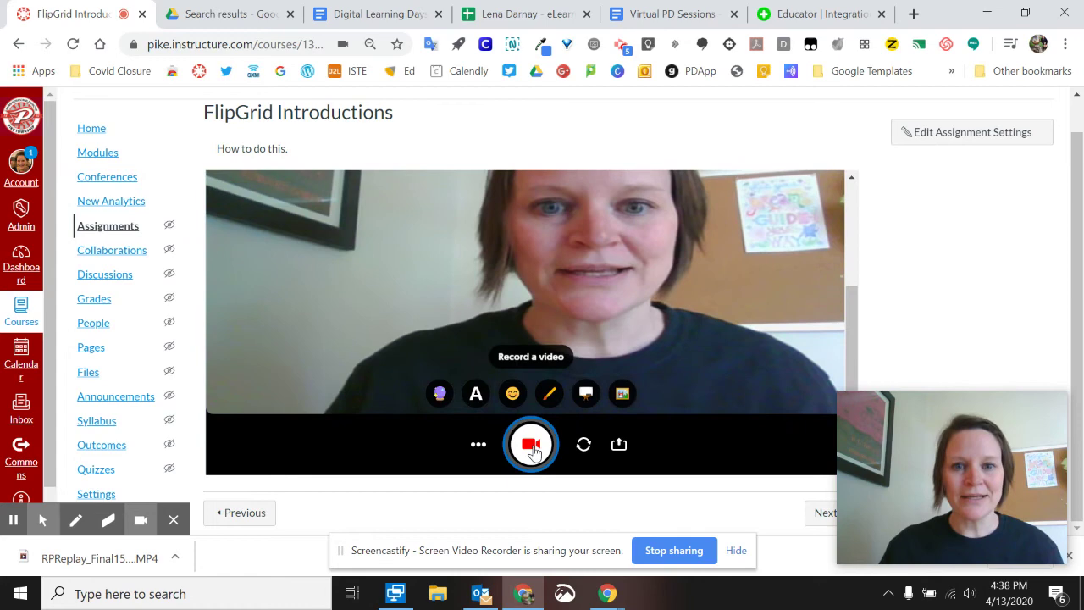
{"action": "left_click", "coordinate": [531, 445]}
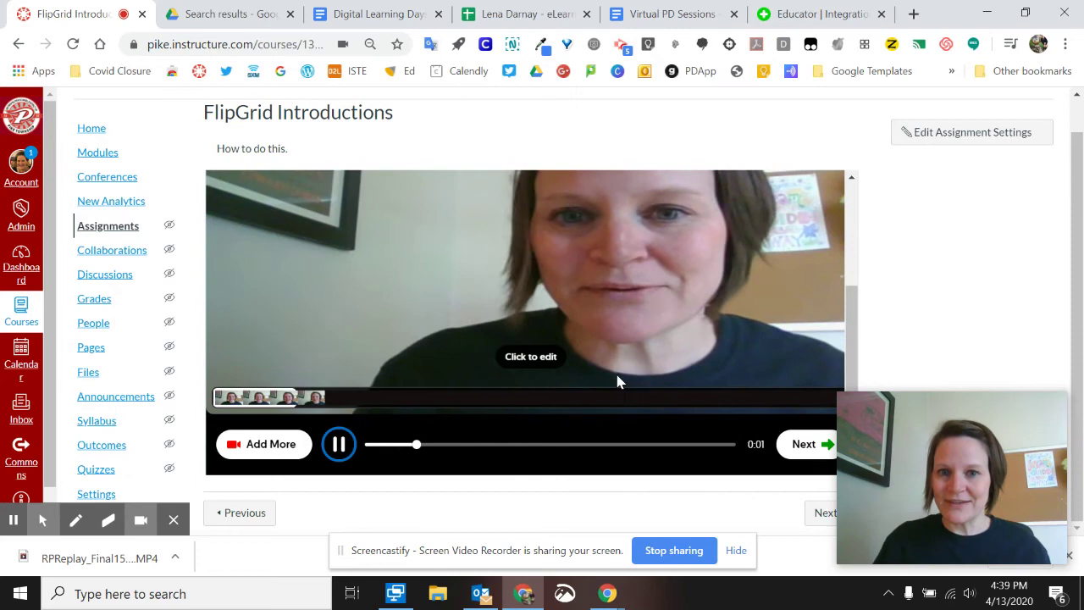
{"action": "left_click", "coordinate": [593, 409]}
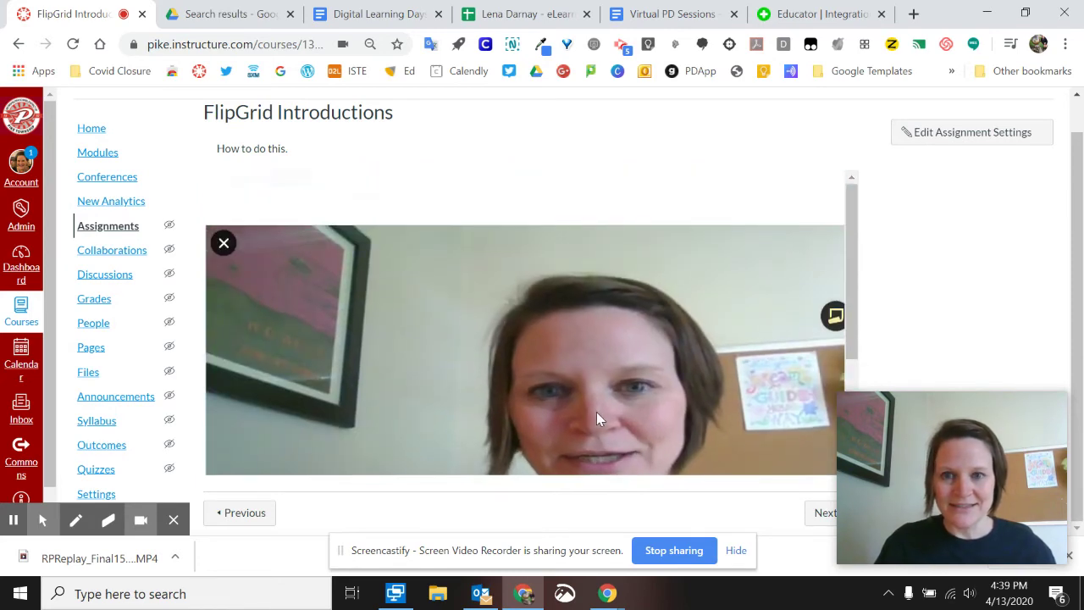
{"action": "mouse_move", "coordinate": [593, 401]}
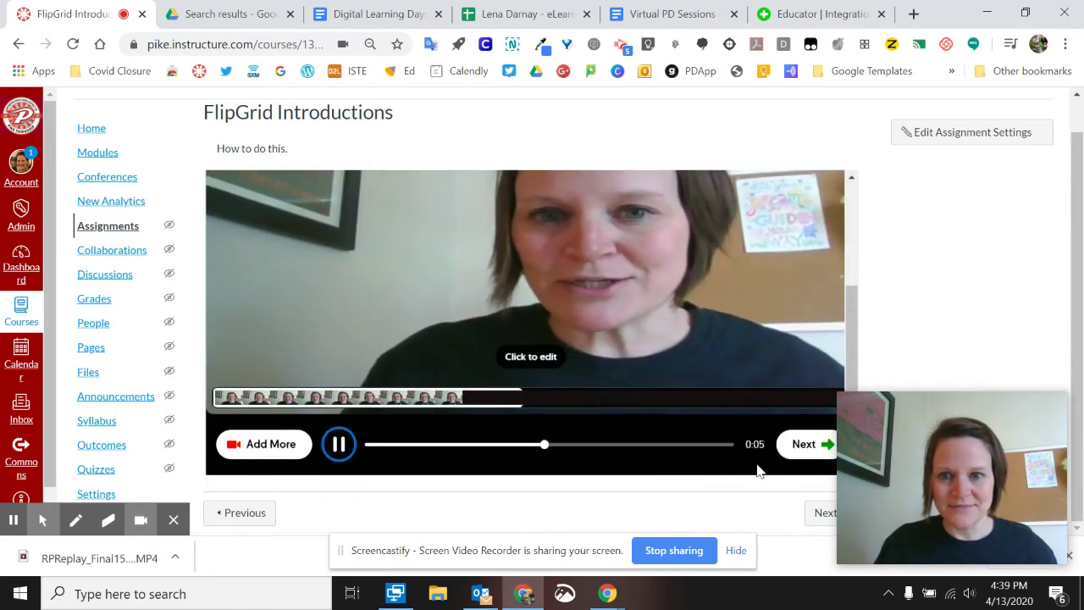
{"action": "left_click", "coordinate": [820, 445]}
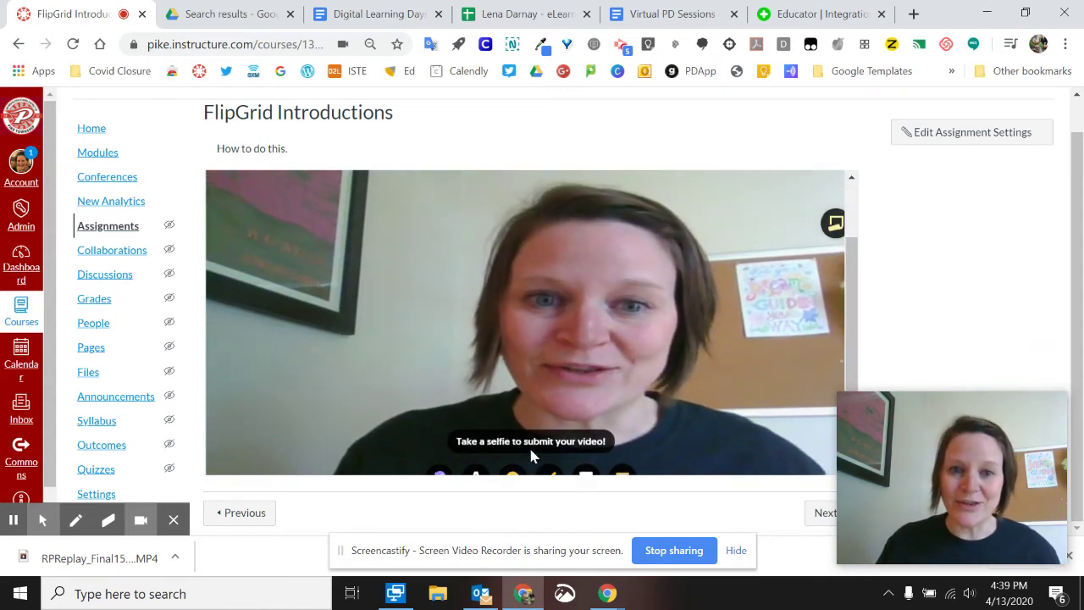
Put a grinning emoji sticker on the cover selfie, capture it, and complete the video
{"action": "left_click", "coordinate": [512, 393]}
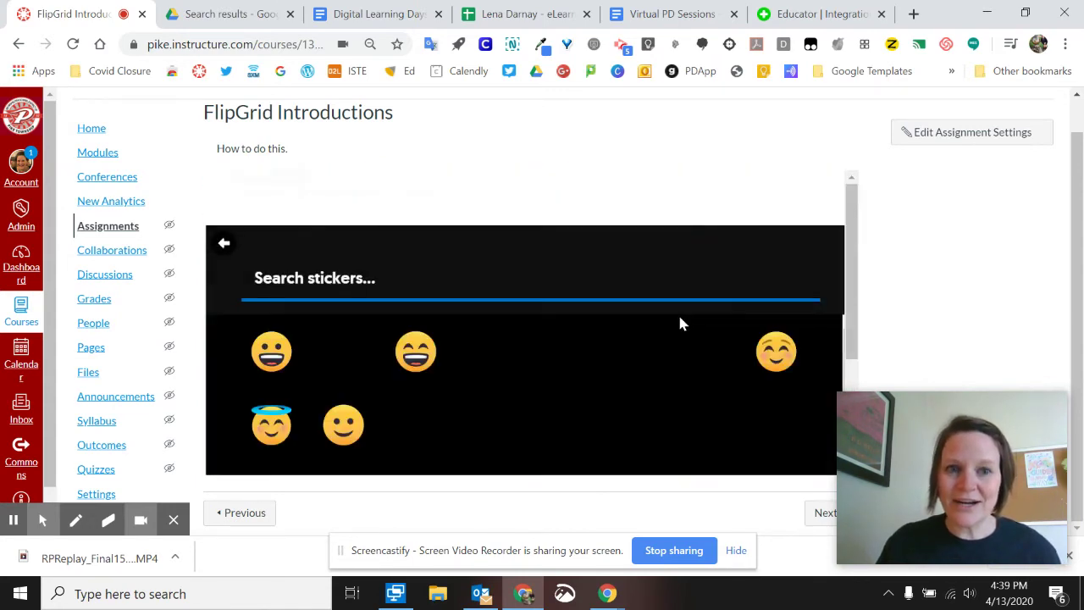
{"action": "left_click", "coordinate": [491, 359]}
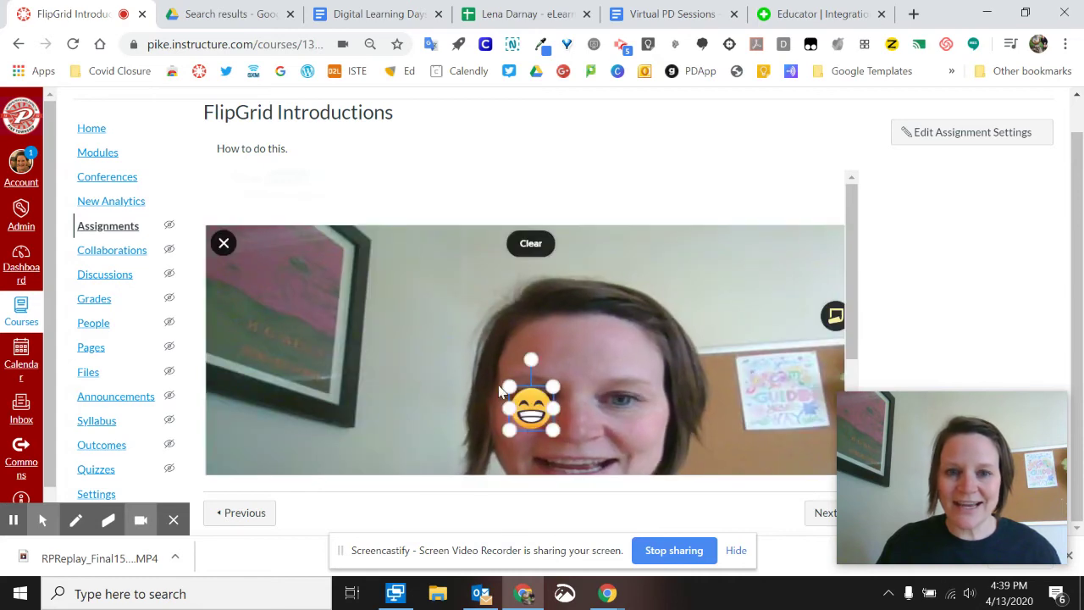
{"action": "left_click_drag", "start_coordinate": [527, 412], "coordinate": [353, 355]}
{"action": "scroll", "coordinate": [537, 369], "scroll_direction": "down", "scroll_amount": 2}
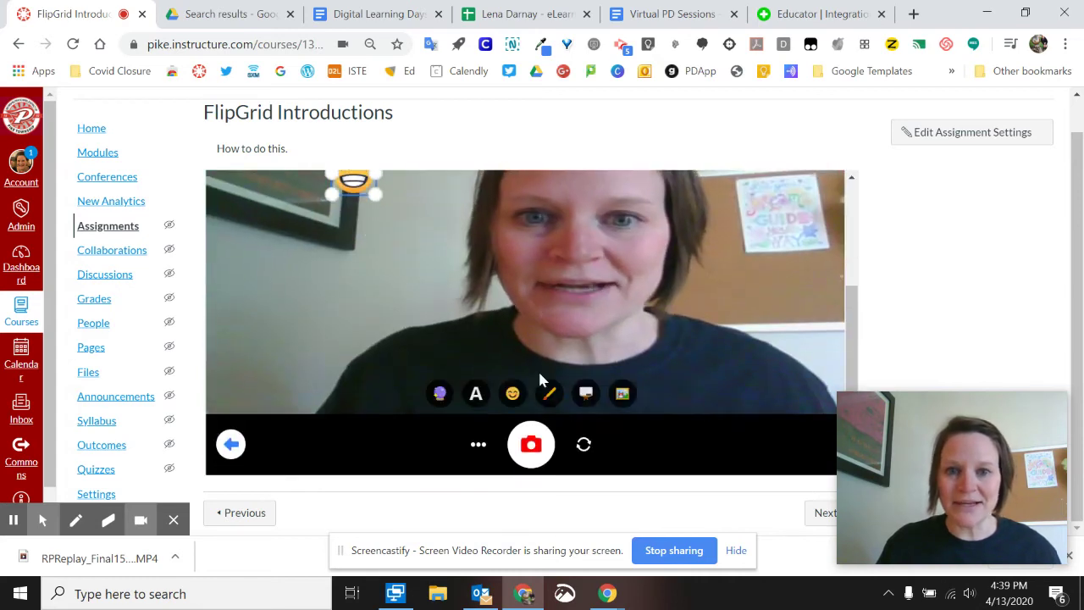
{"action": "left_click", "coordinate": [534, 445]}
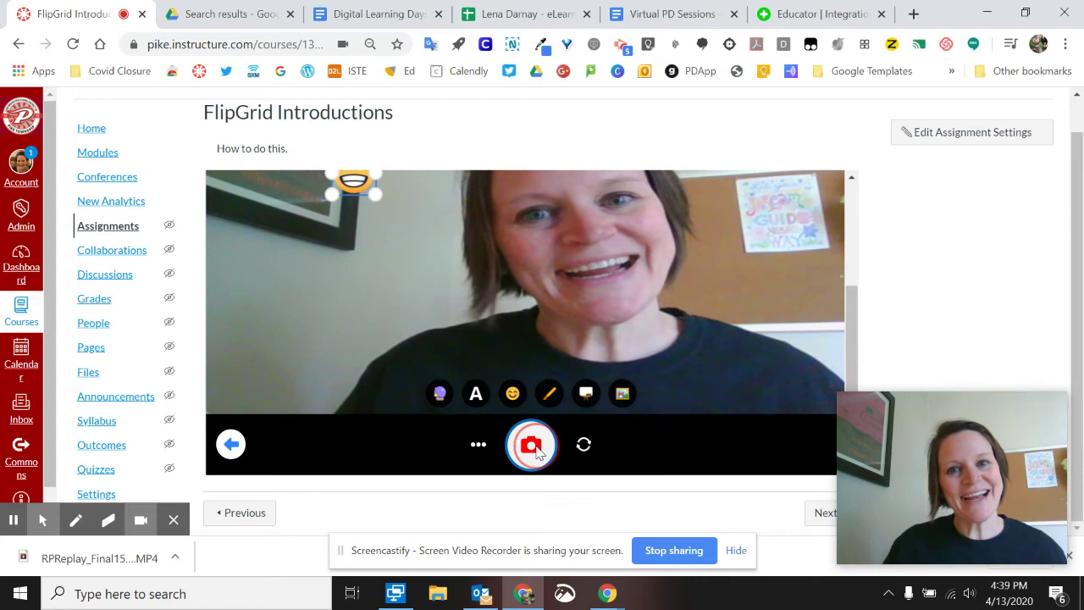
{"action": "left_click", "coordinate": [796, 449]}
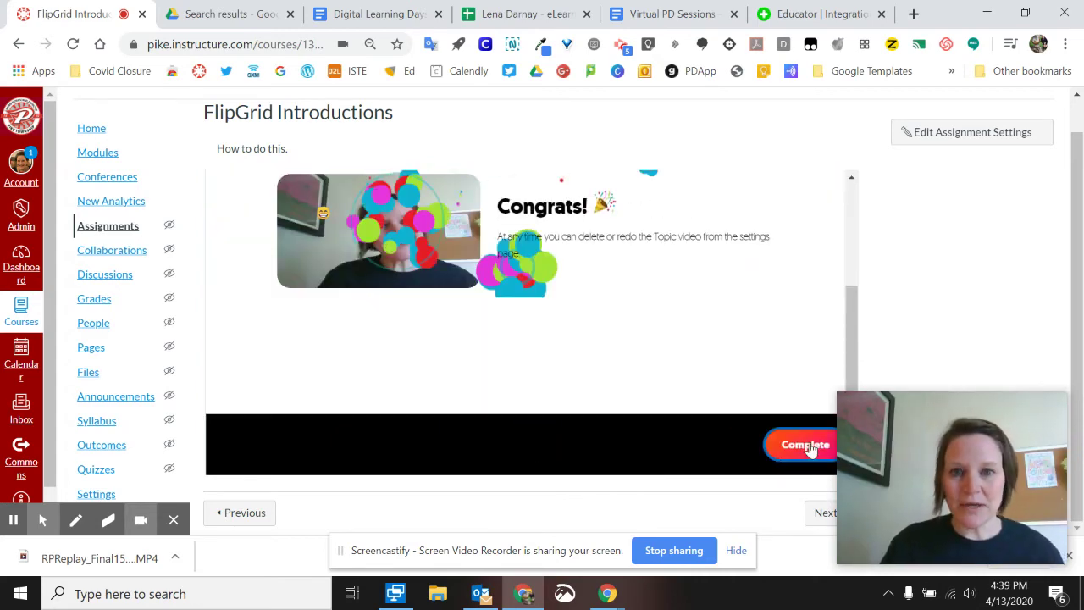
{"action": "left_click", "coordinate": [805, 446]}
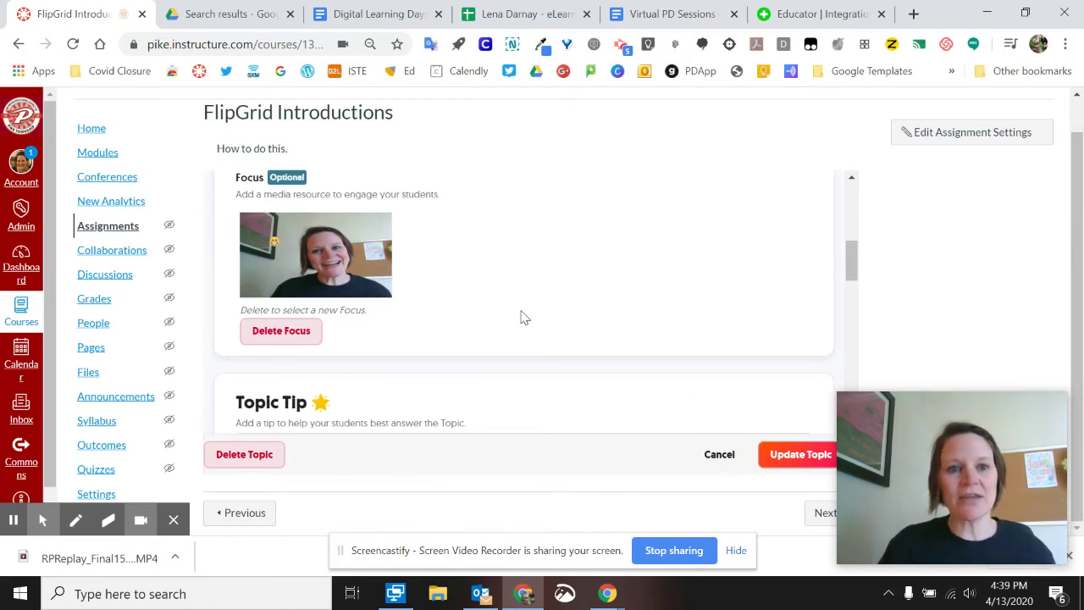
Scroll through Topic Essentials, Focus, Topic Tip, Attachments and Topic Status to review the topic settings
{"action": "scroll", "coordinate": [522, 317], "scroll_direction": "down", "scroll_amount": 2}
{"action": "scroll", "coordinate": [525, 309], "scroll_direction": "up", "scroll_amount": 3}
{"action": "scroll", "coordinate": [529, 301], "scroll_direction": "up", "scroll_amount": 4}
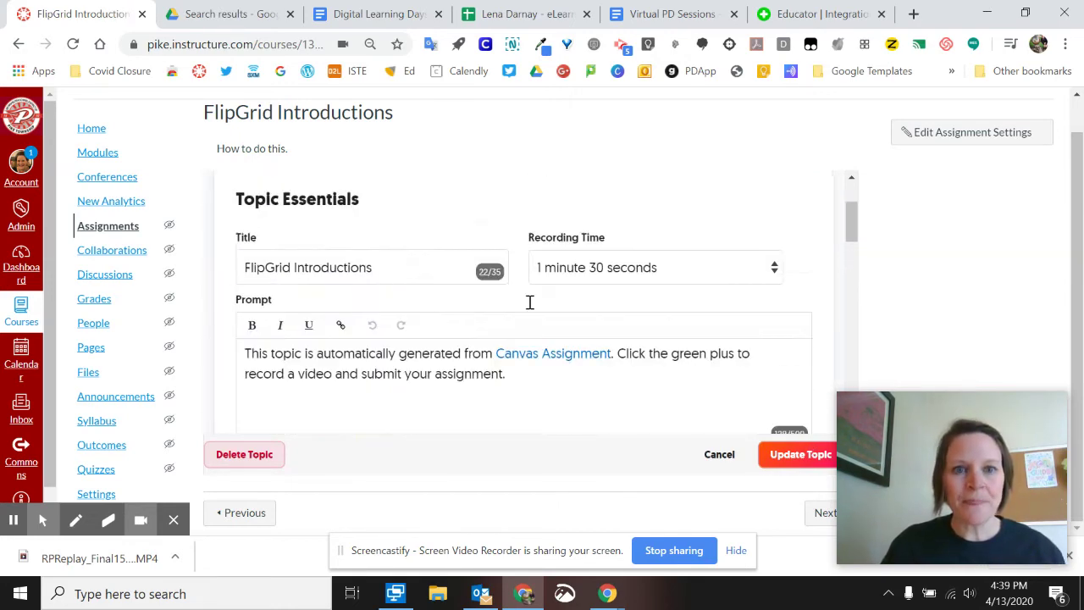
{"action": "scroll", "coordinate": [529, 301], "scroll_direction": "down", "scroll_amount": 2}
{"action": "scroll", "coordinate": [530, 303], "scroll_direction": "down", "scroll_amount": 2}
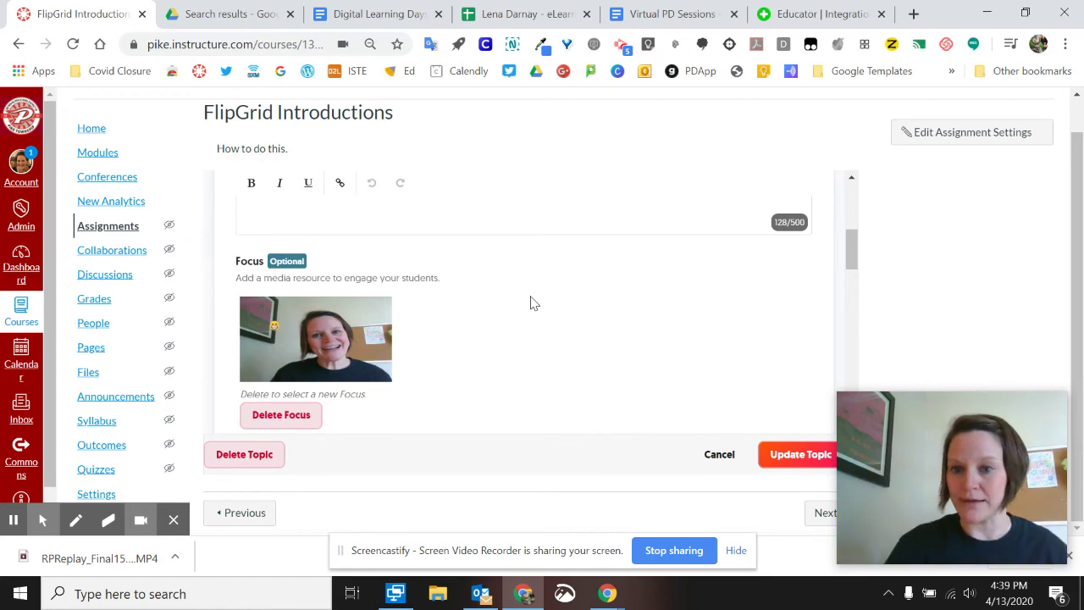
{"action": "scroll", "coordinate": [740, 387], "scroll_direction": "down", "scroll_amount": 3}
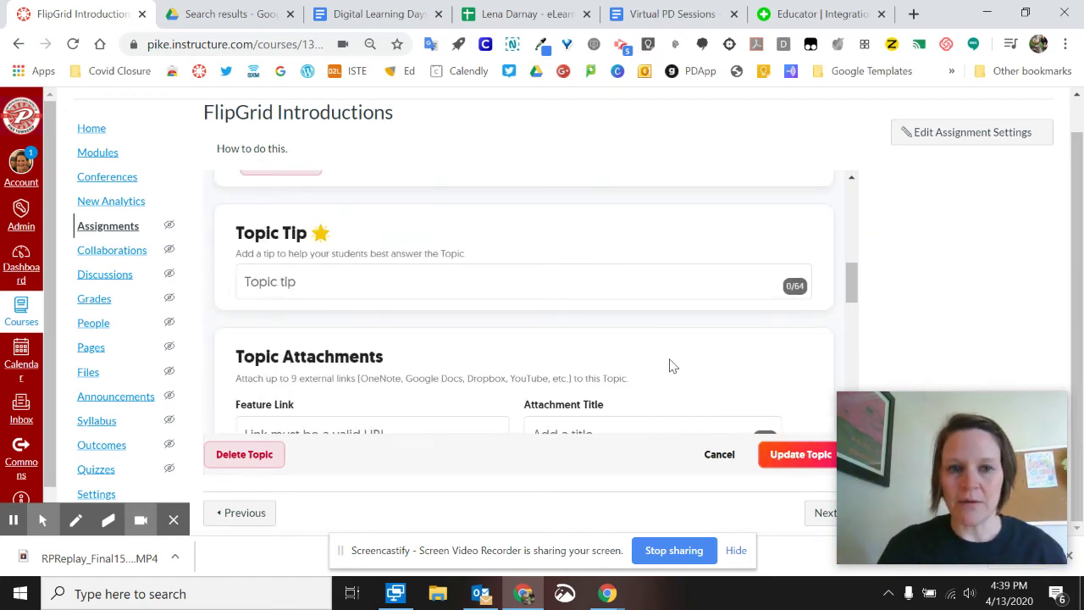
{"action": "scroll", "coordinate": [669, 364], "scroll_direction": "down", "scroll_amount": 2}
{"action": "scroll", "coordinate": [694, 378], "scroll_direction": "down", "scroll_amount": 2}
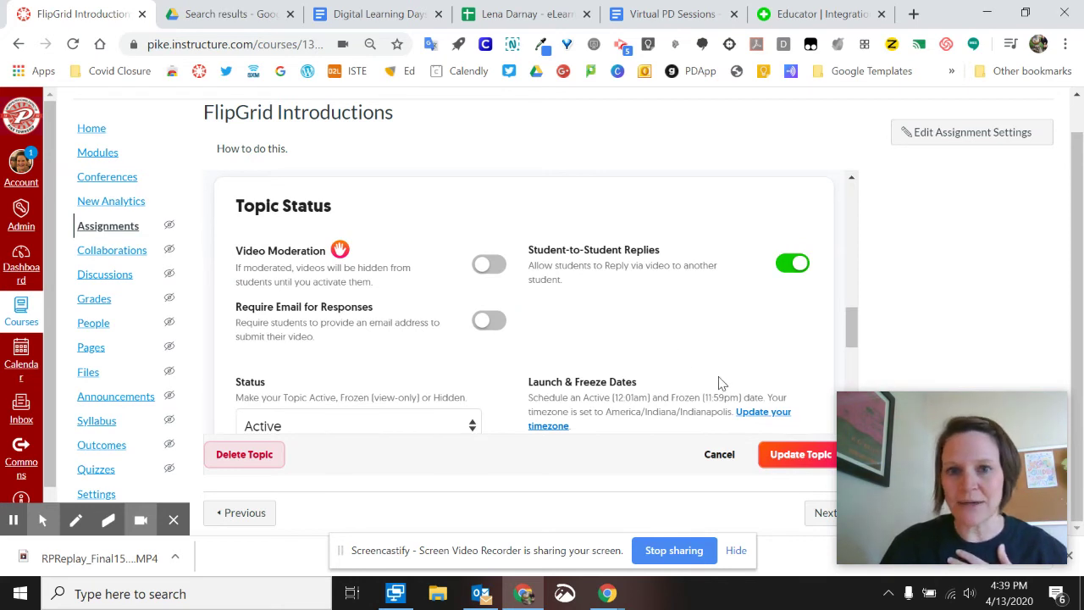
Save the updated Flipgrid topic and go to the course's Modules page
{"action": "left_click", "coordinate": [779, 454]}
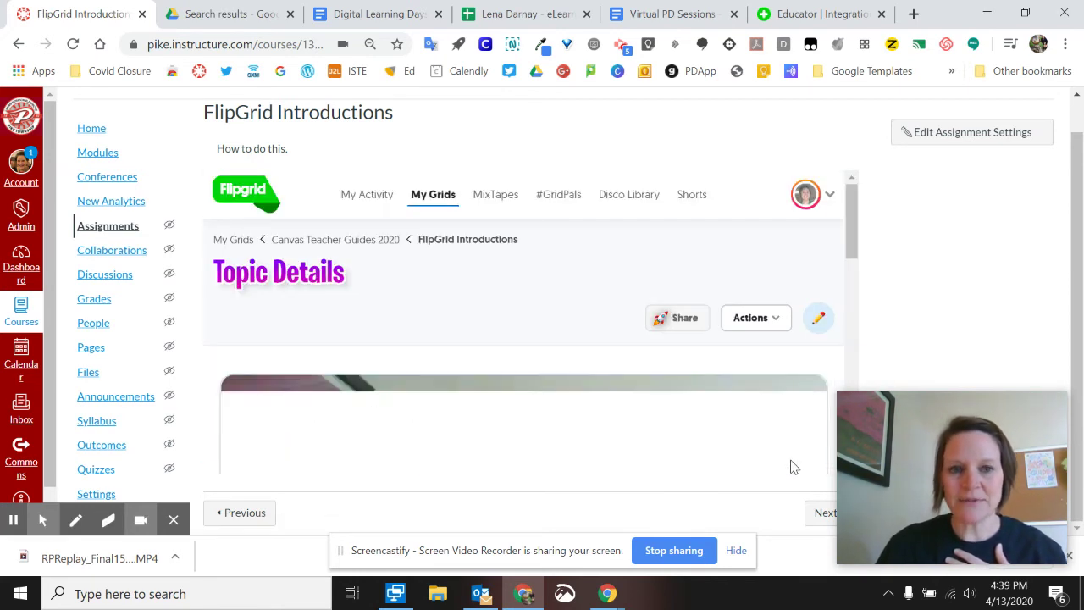
{"action": "scroll", "coordinate": [647, 306], "scroll_direction": "down", "scroll_amount": 3}
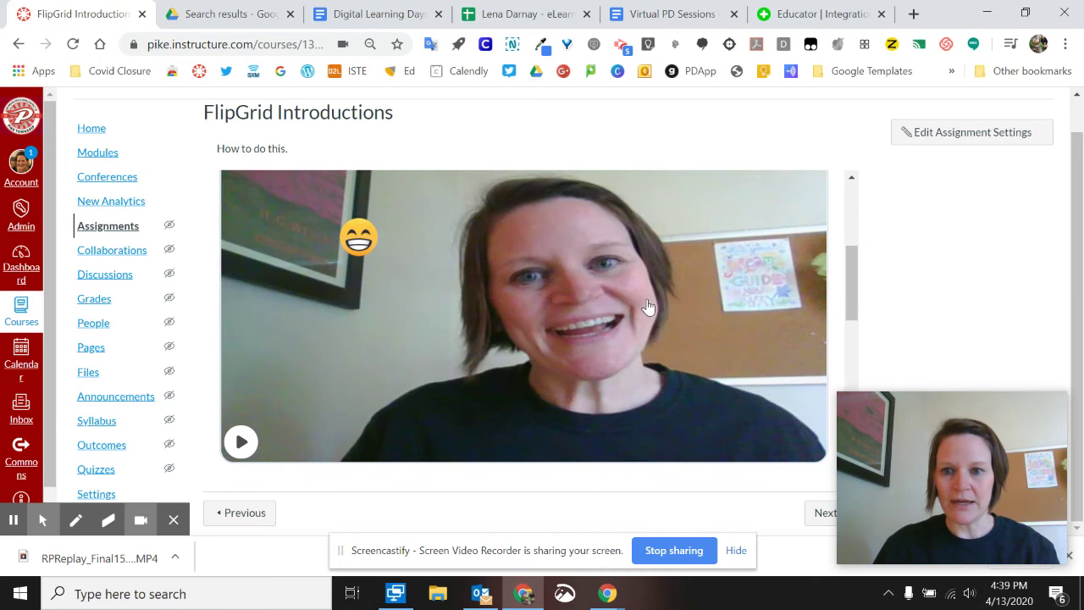
{"action": "left_click_drag", "start_coordinate": [1010, 423], "coordinate": [1006, 279]}
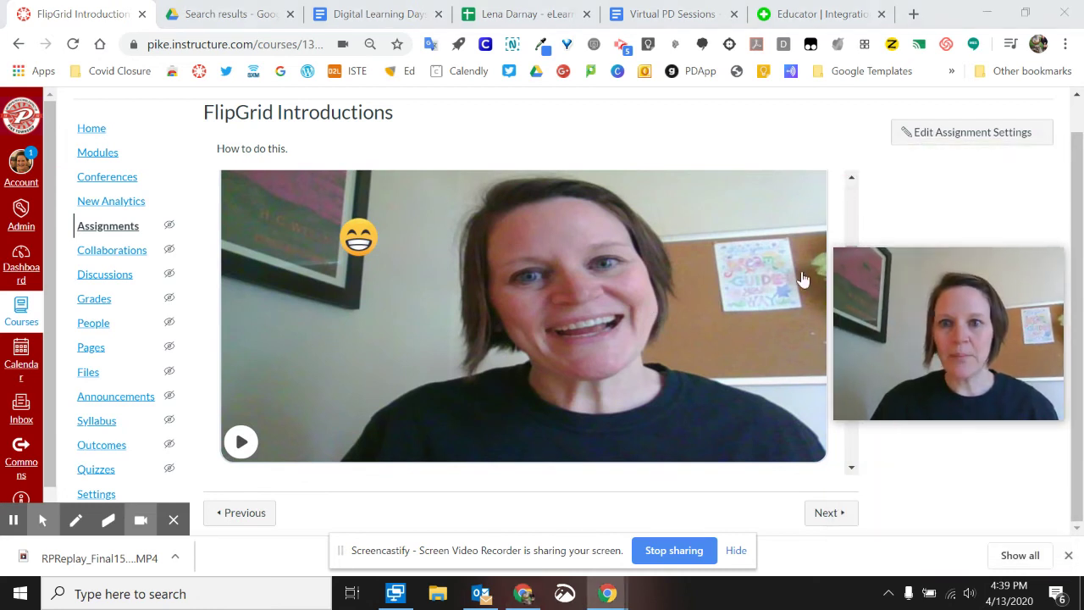
{"action": "scroll", "coordinate": [889, 196], "scroll_direction": "up", "scroll_amount": 1}
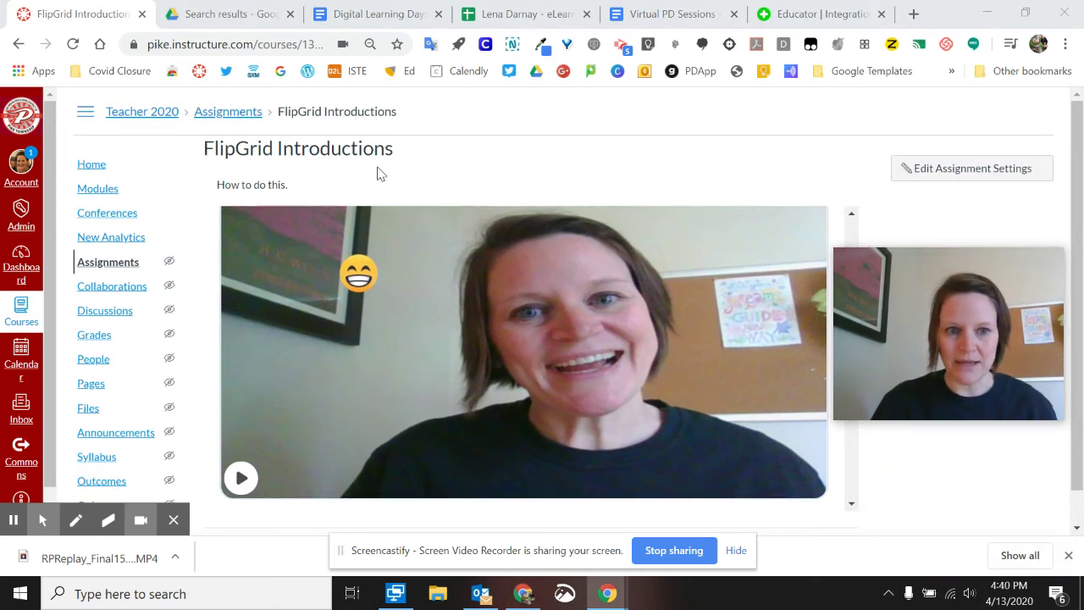
{"action": "left_click", "coordinate": [103, 191]}
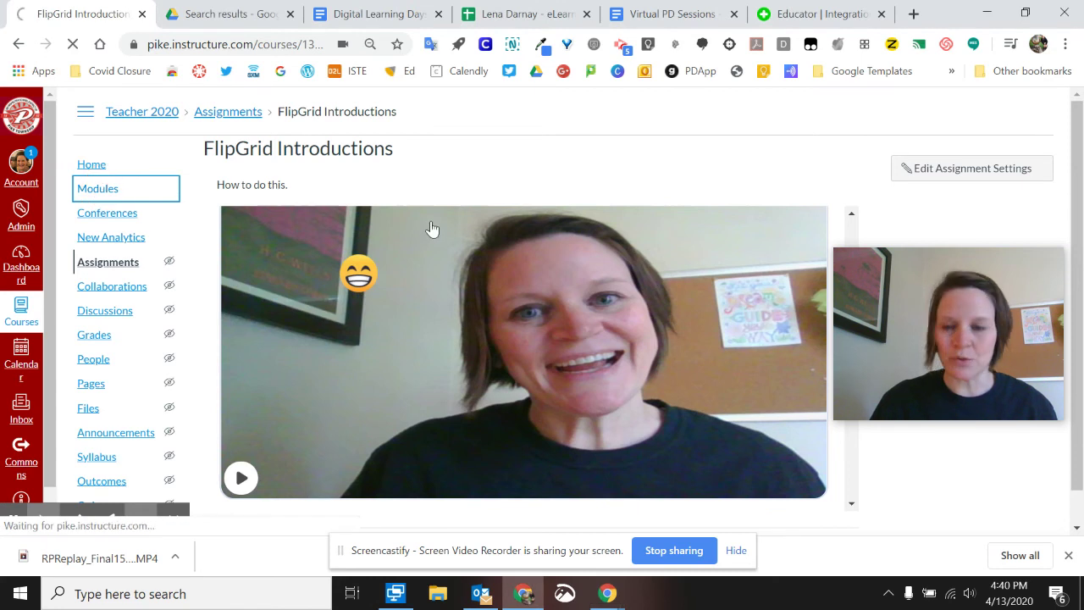